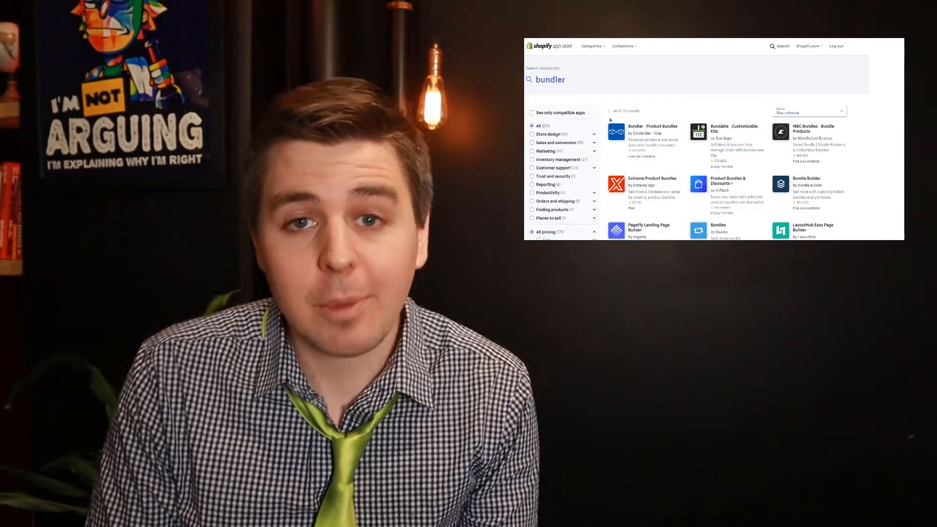
- Install the Bundler - Product Bundles app from the Shopify App Store and start creating a new bundle
click(584, 120)
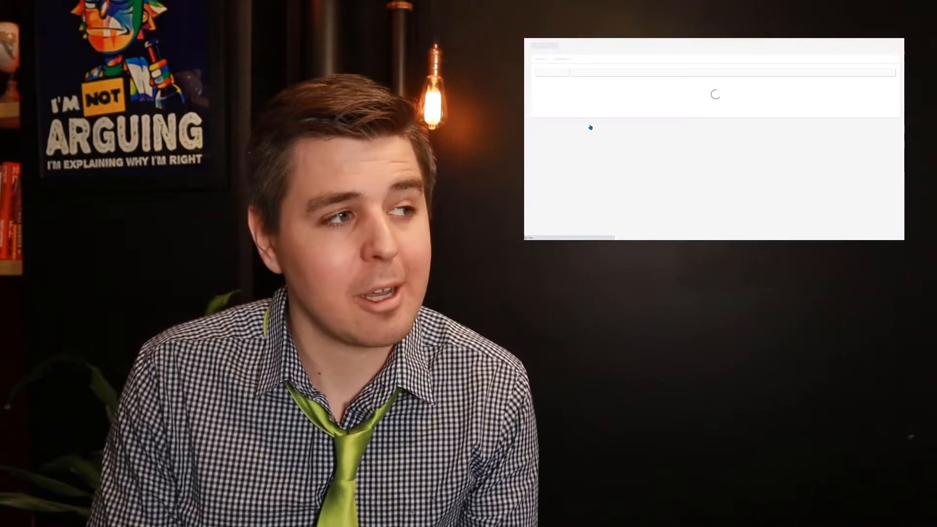
click(781, 199)
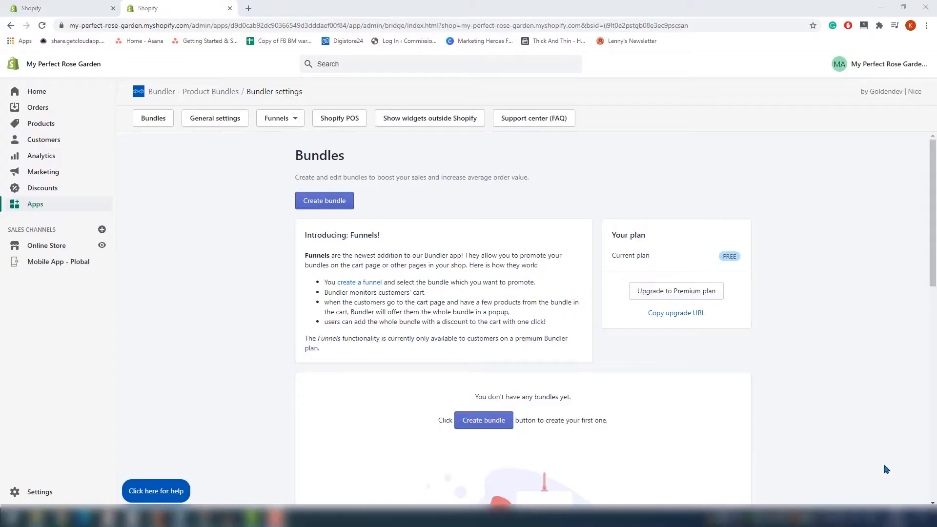
click(313, 197)
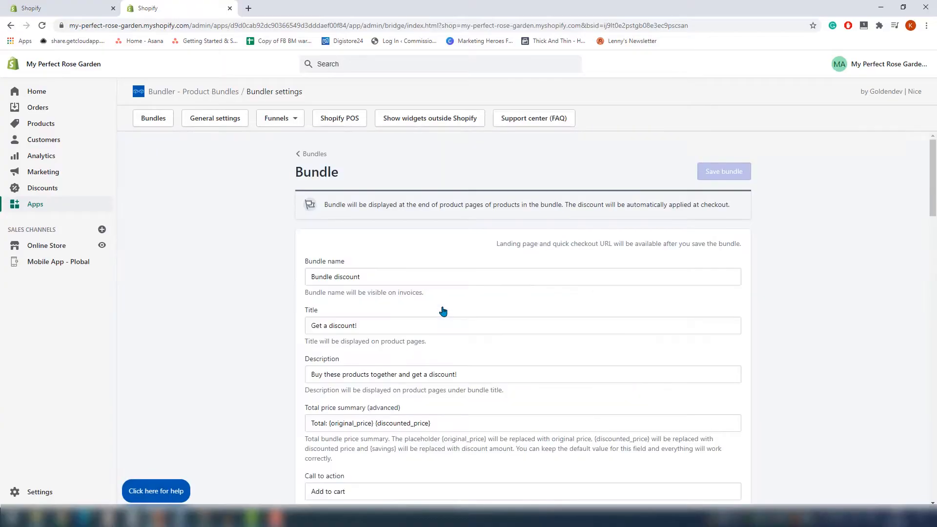
- Review the new bundle's name, title, description, price summary, call to action, priority, status and discount settings
scroll(391, 283, down, 8)
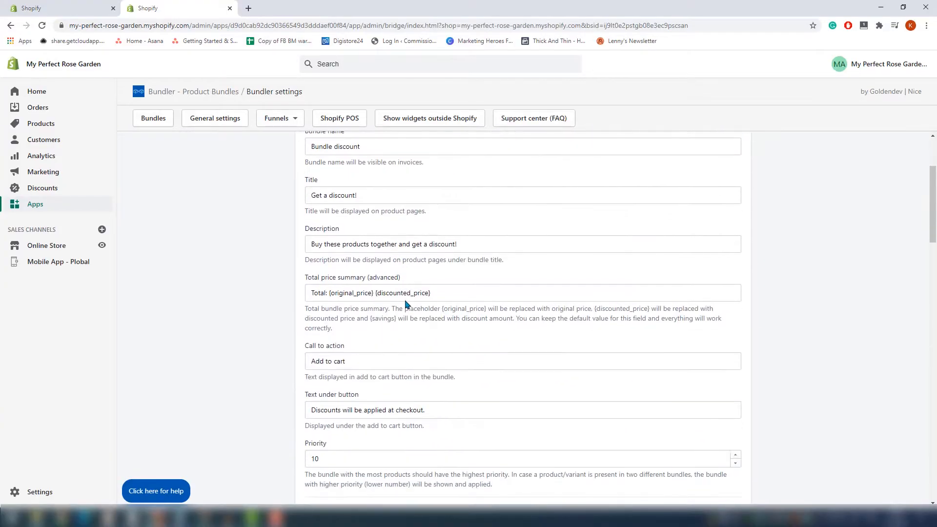
scroll(403, 305, up, 7)
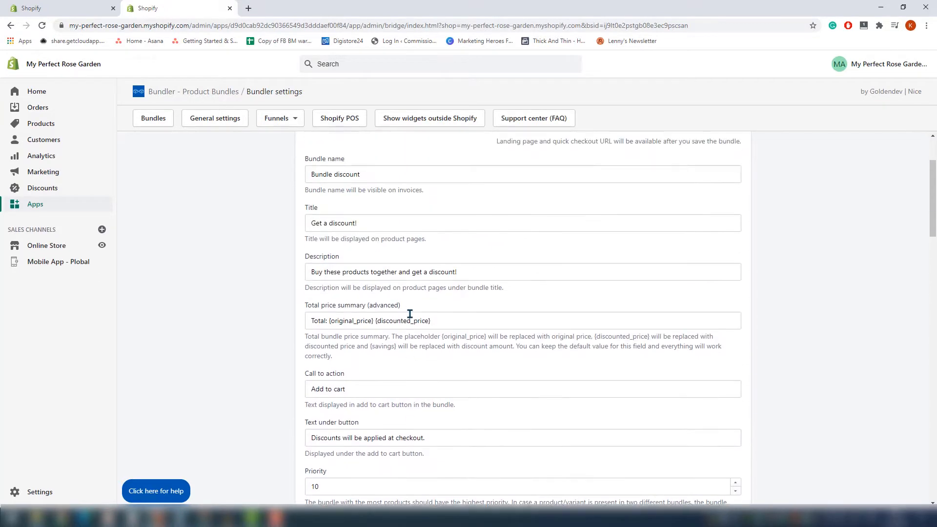
scroll(395, 288, up, 1)
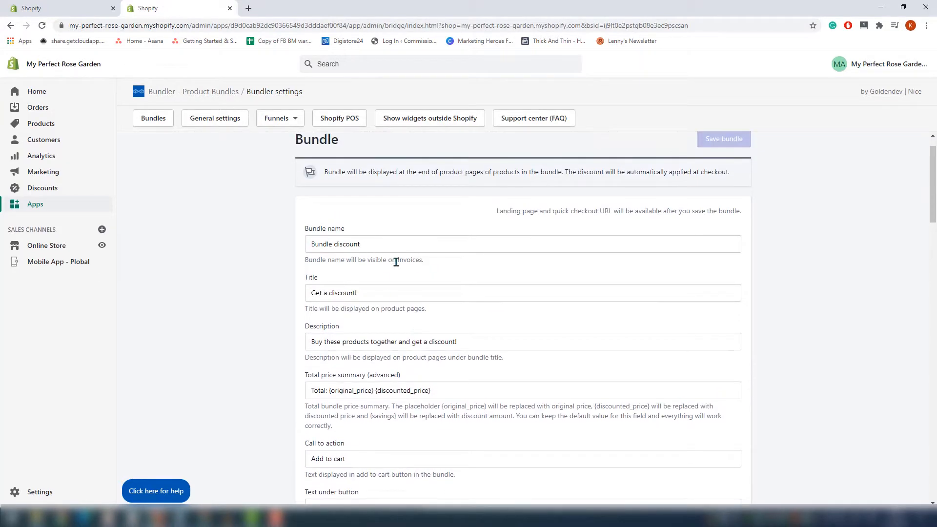
scroll(377, 317, down, 1)
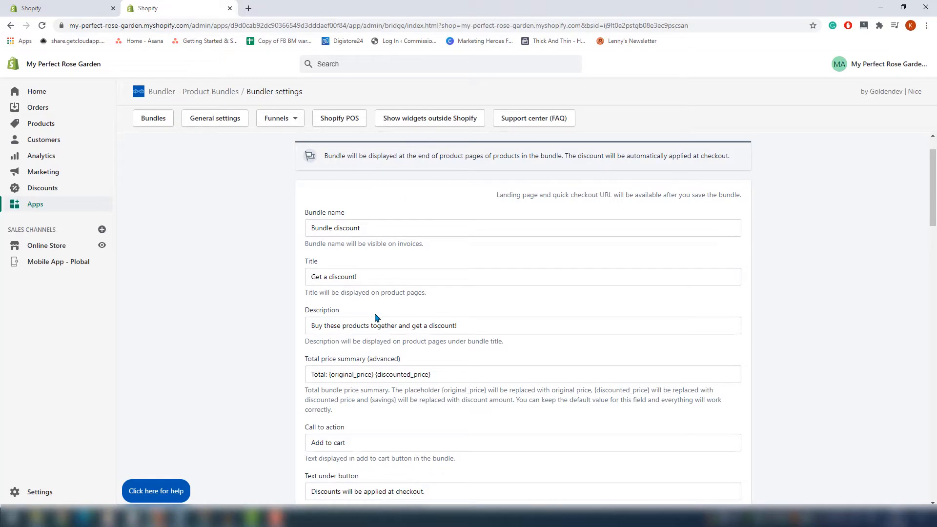
scroll(377, 318, down, 1)
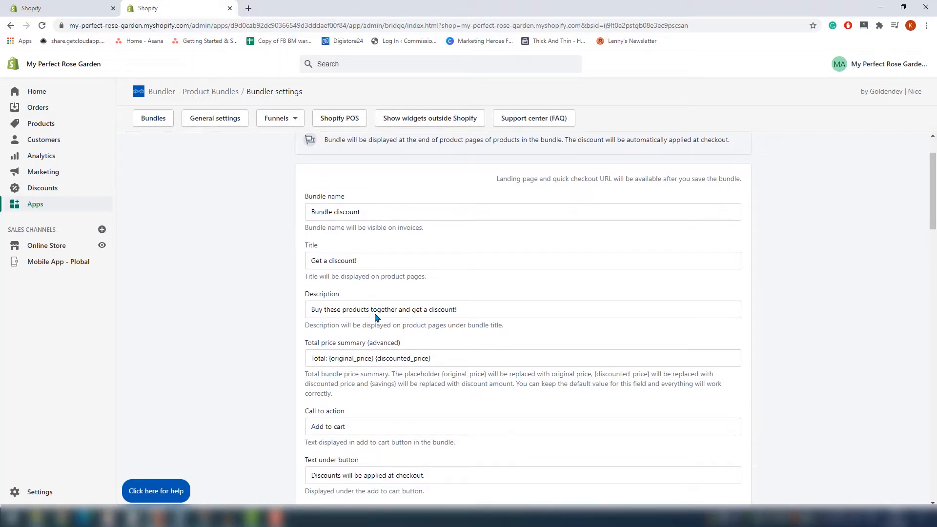
scroll(472, 415, down, 1)
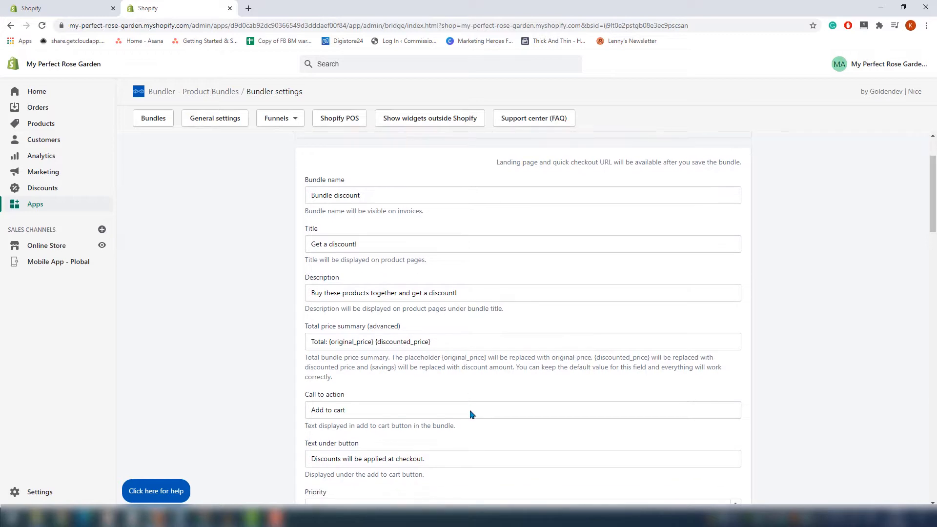
scroll(472, 414, down, 2)
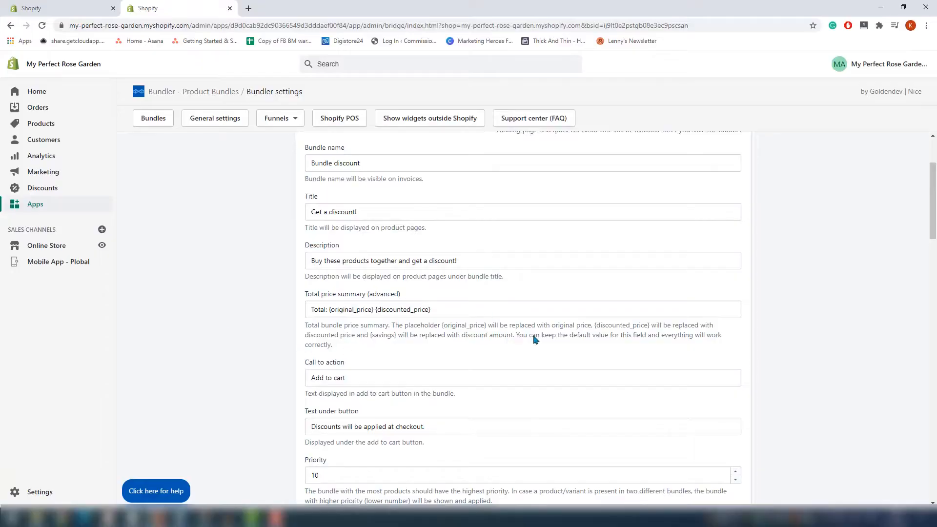
scroll(590, 391, down, 3)
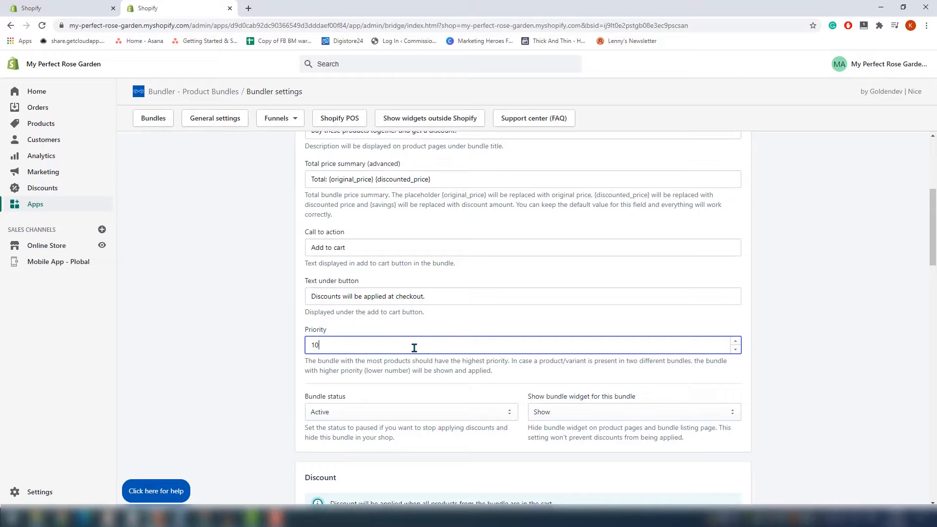
scroll(522, 399, down, 1)
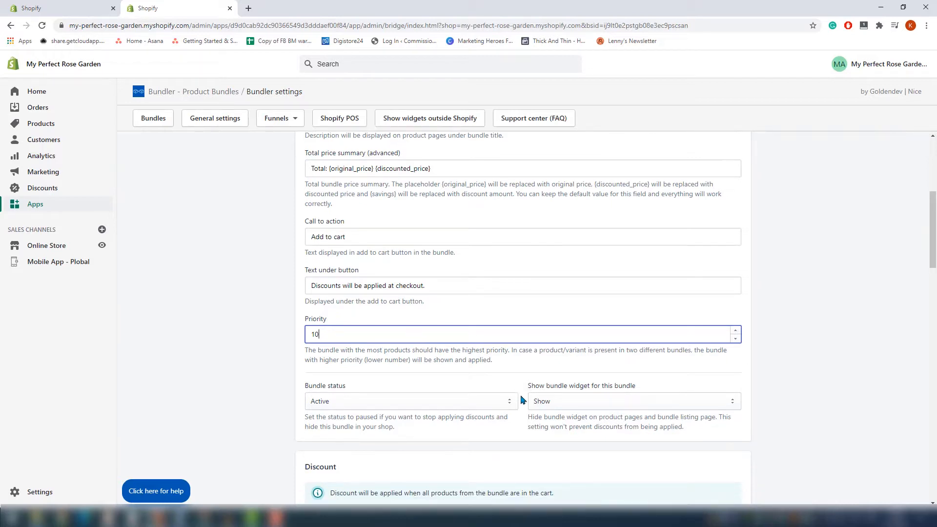
scroll(522, 399, down, 3)
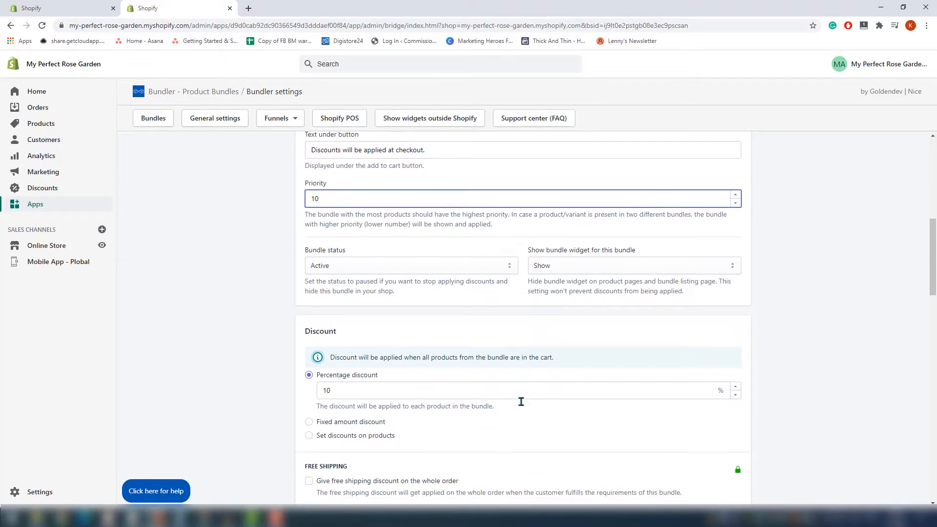
scroll(521, 401, down, 1)
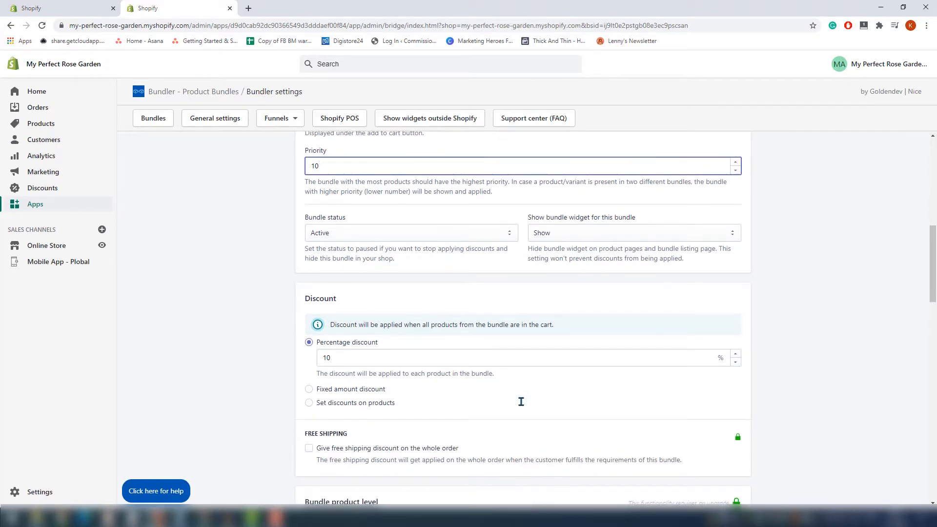
scroll(521, 401, down, 1)
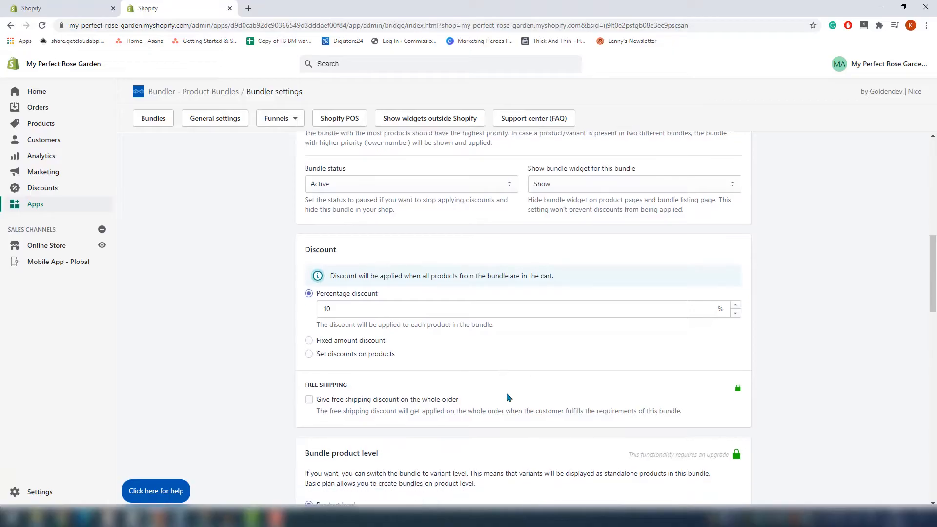
scroll(832, 410, down, 1)
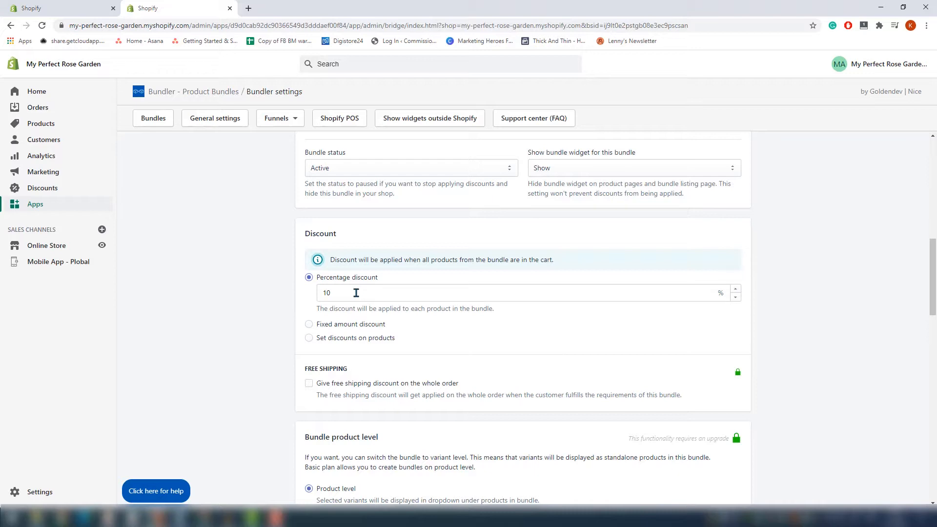
- Add Antique Drawers, Bedside Table, Biodegradable cardboard pots and Black Beanbag to the bundle's discounted products
scroll(549, 404, down, 3)
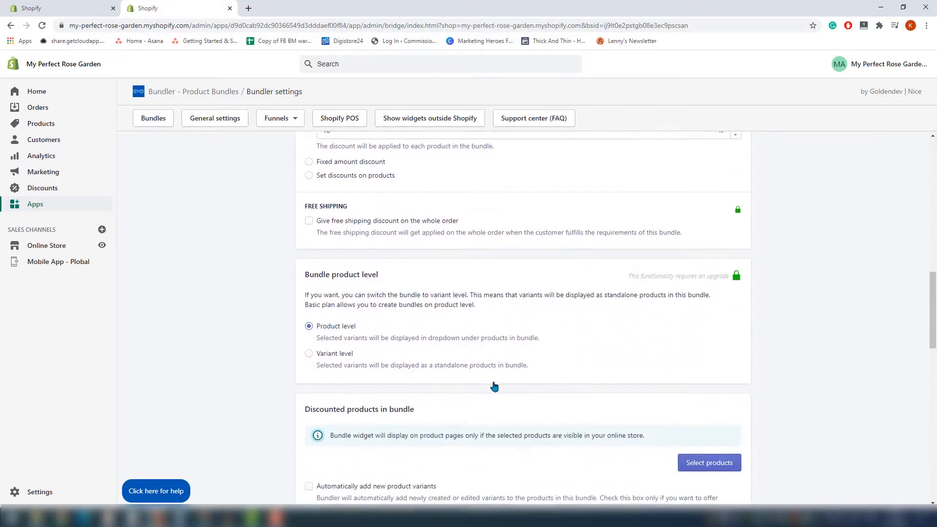
scroll(434, 369, down, 5)
click(709, 251)
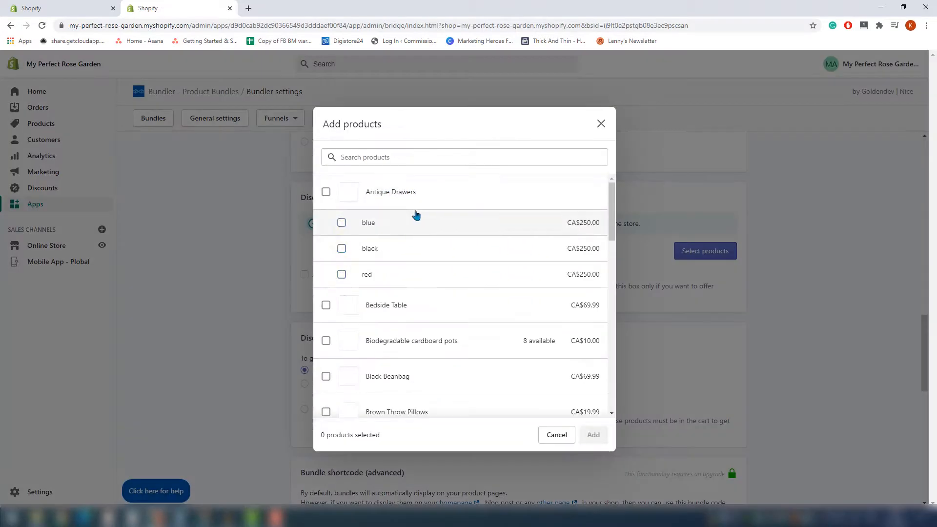
click(324, 190)
click(324, 303)
click(324, 335)
click(324, 374)
click(594, 435)
- Save the new bundle with its default discount conditions and landing page settings
scroll(454, 447, down, 1)
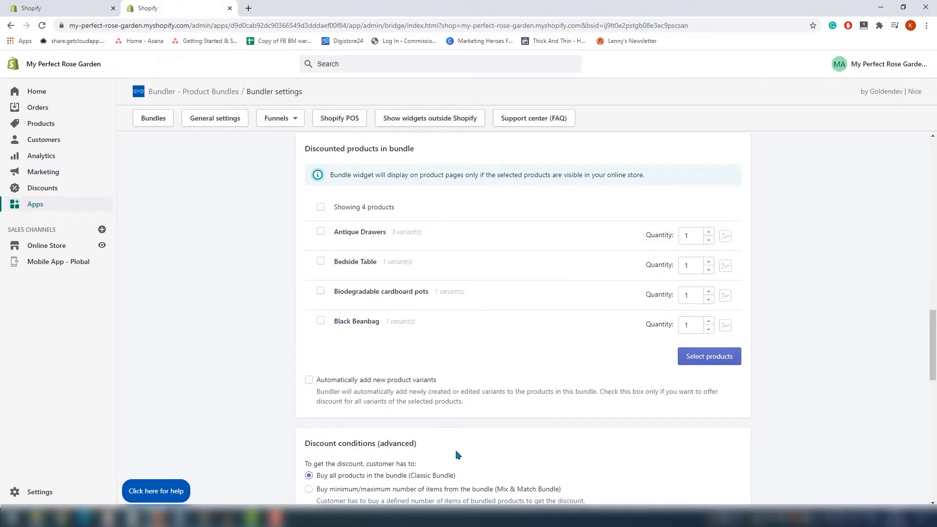
scroll(454, 455, down, 2)
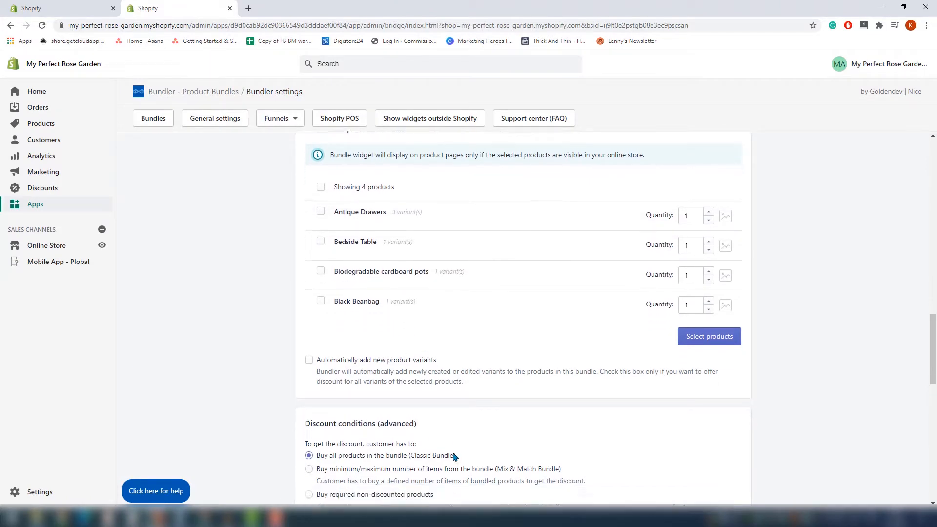
scroll(420, 448, down, 5)
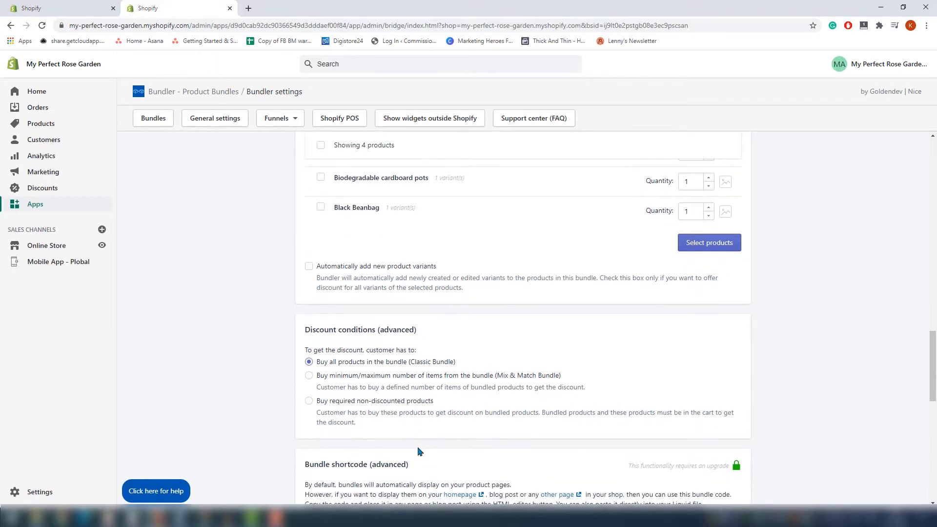
scroll(418, 452, down, 4)
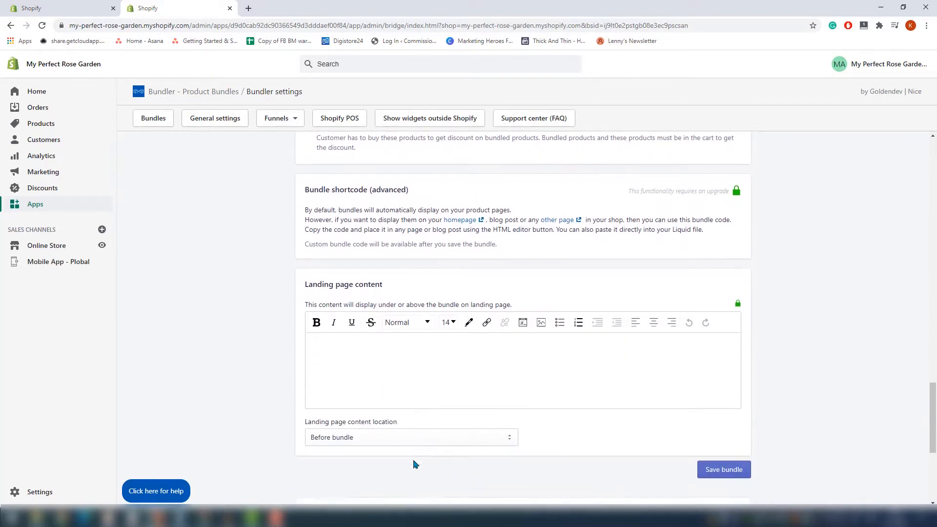
click(740, 360)
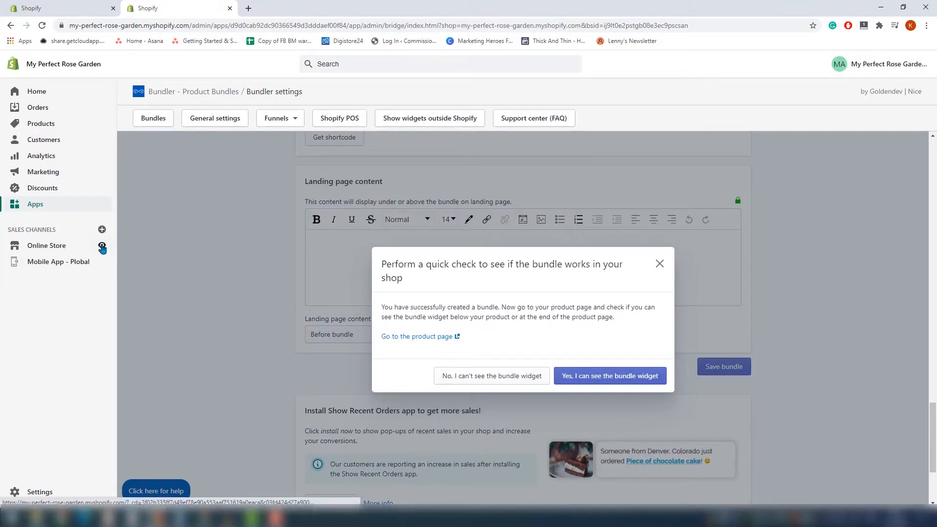
- Open the Bedside Table product page in the online store and check the bundle offer beneath the product
click(102, 247)
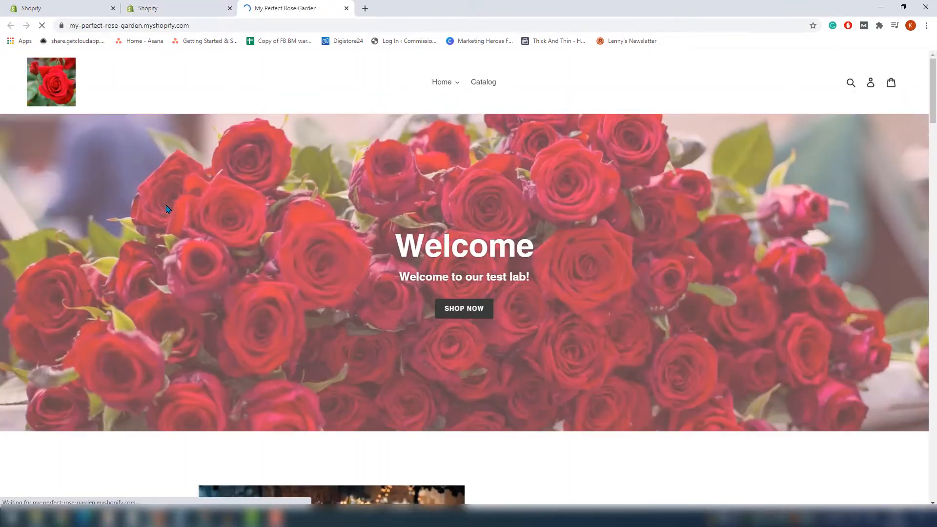
click(483, 83)
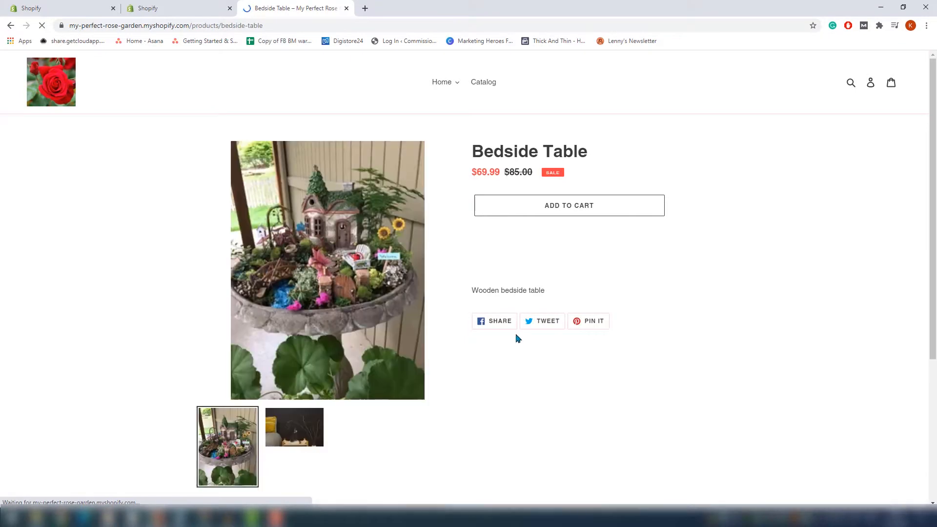
scroll(513, 333, down, 3)
scroll(519, 342, down, 1)
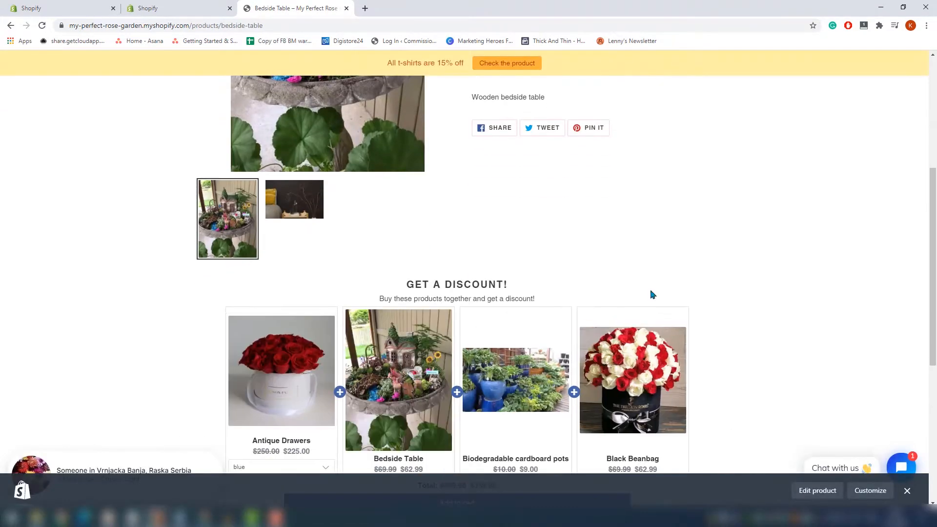
scroll(653, 293, down, 2)
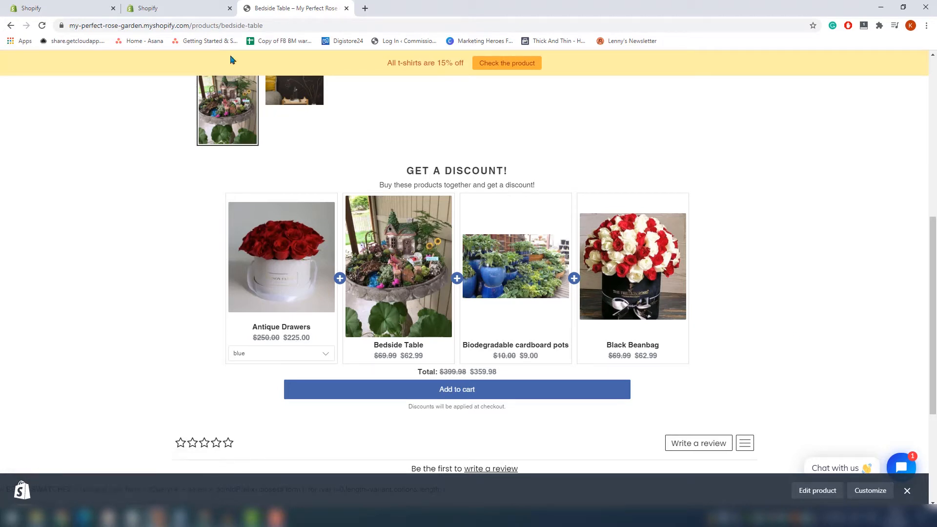
- Return to the Bundler settings, confirm that the bundle widget can be seen, and close the dialog
click(181, 9)
click(615, 373)
click(661, 280)
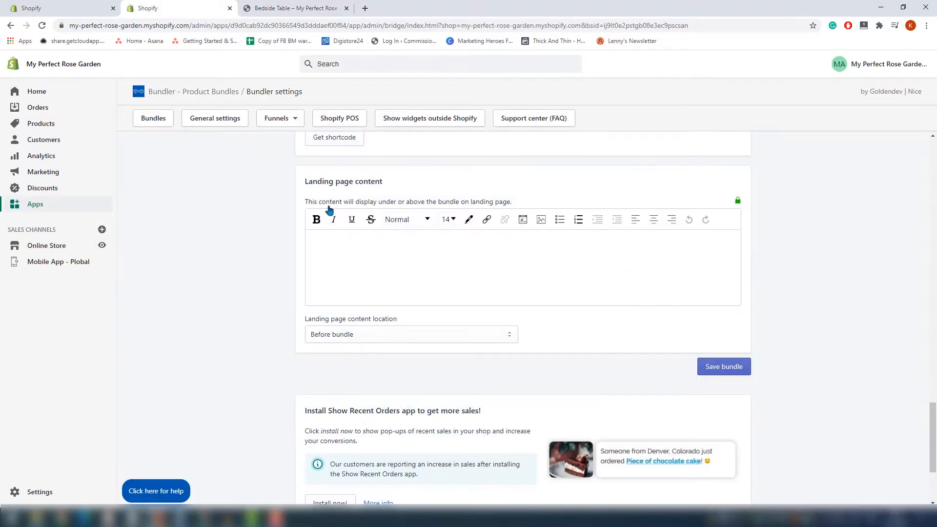
- Examine Bundler's general settings, from bundle widget and Mix & Match options to popup, order tag, integration and online shop settings
click(220, 126)
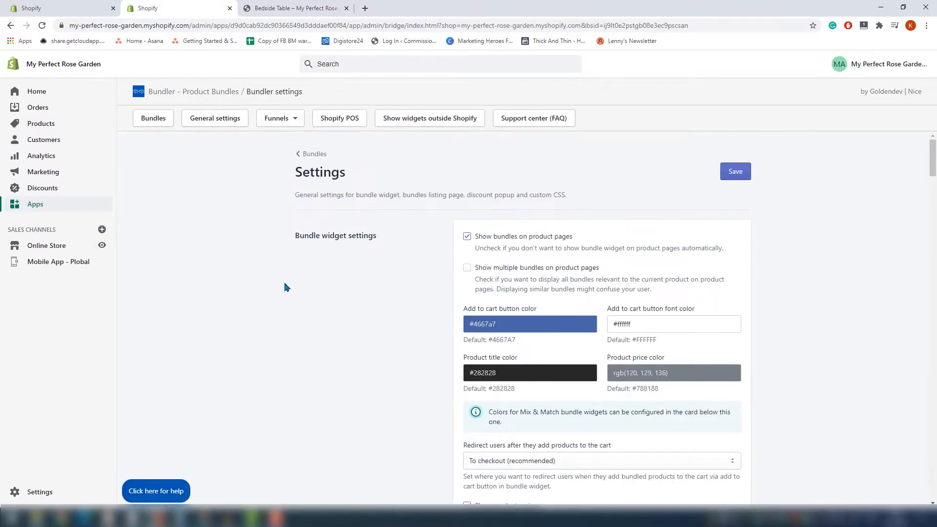
scroll(424, 385, down, 1)
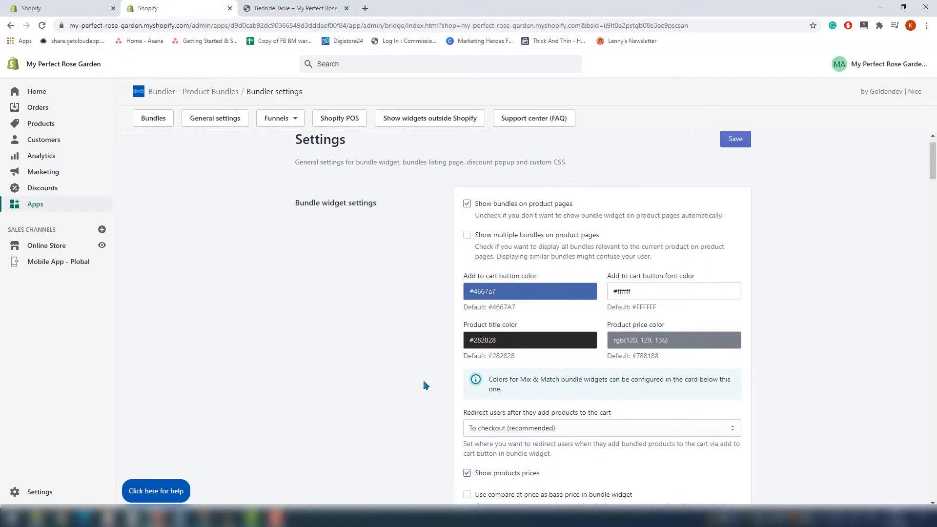
scroll(425, 386, down, 4)
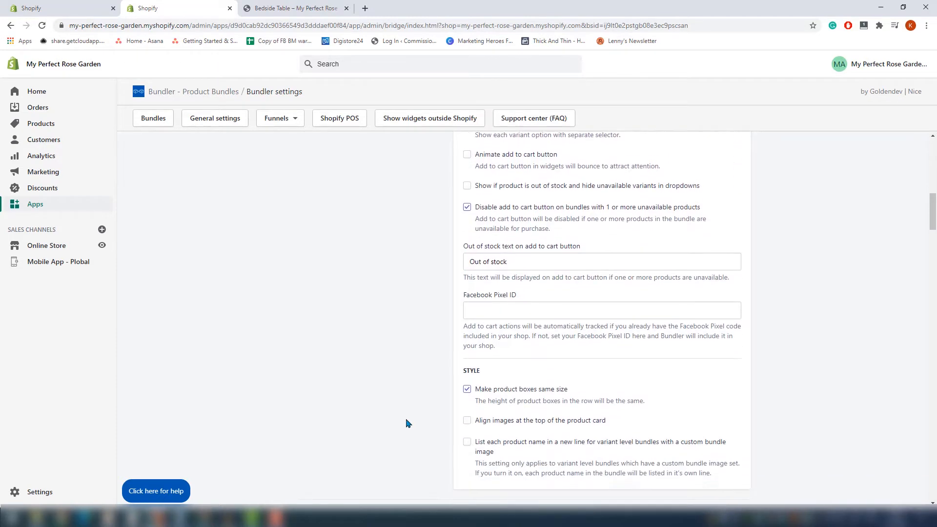
scroll(408, 424, down, 5)
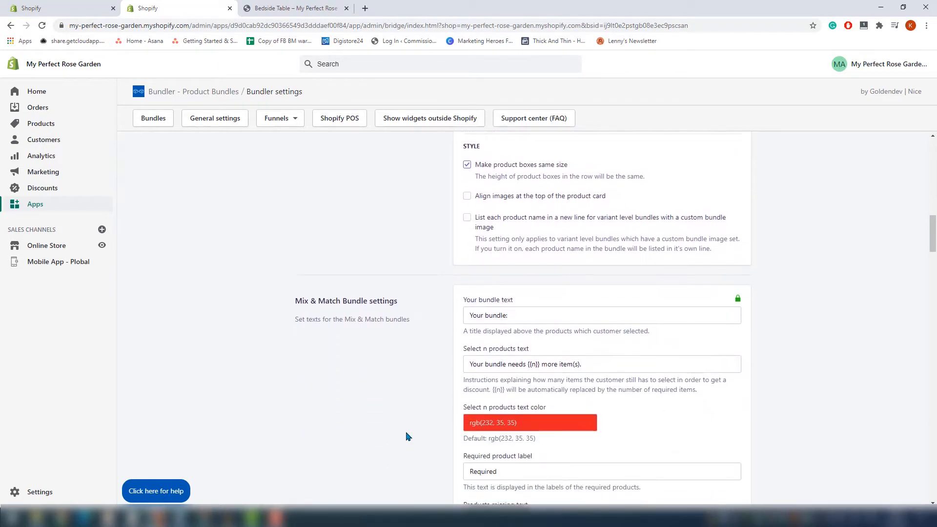
scroll(408, 436, down, 3)
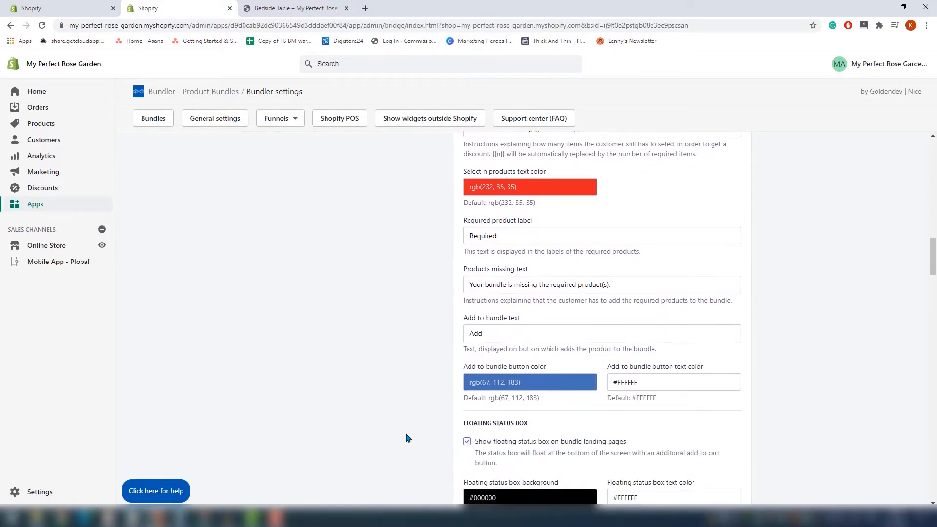
scroll(408, 438, down, 14)
scroll(413, 454, down, 10)
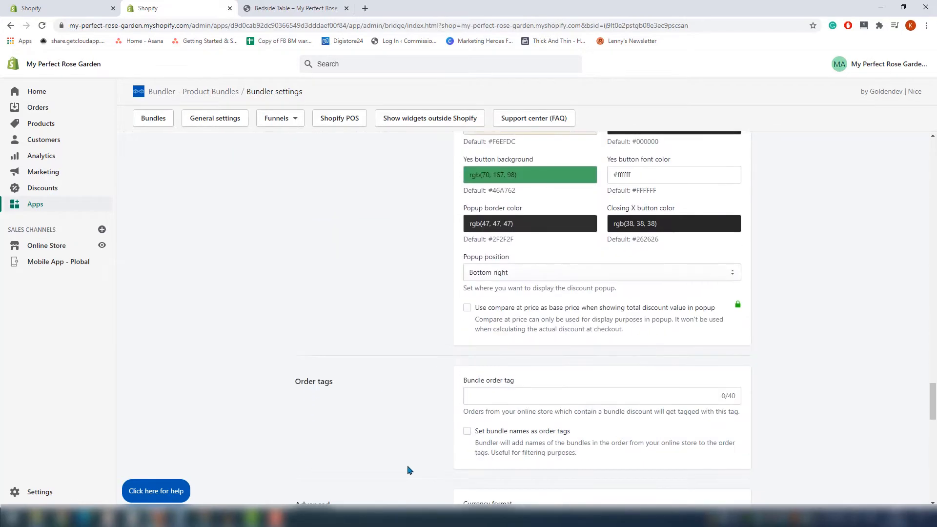
scroll(408, 473, down, 10)
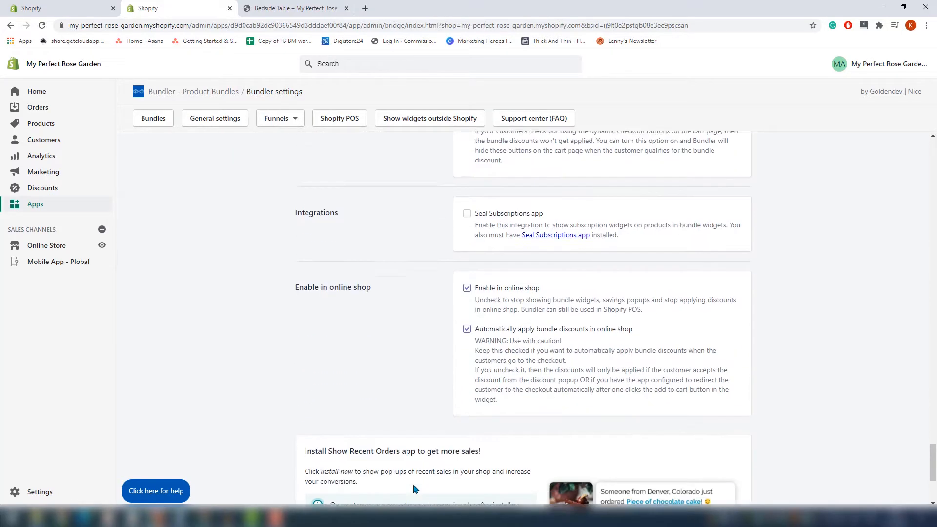
scroll(415, 489, down, 1)
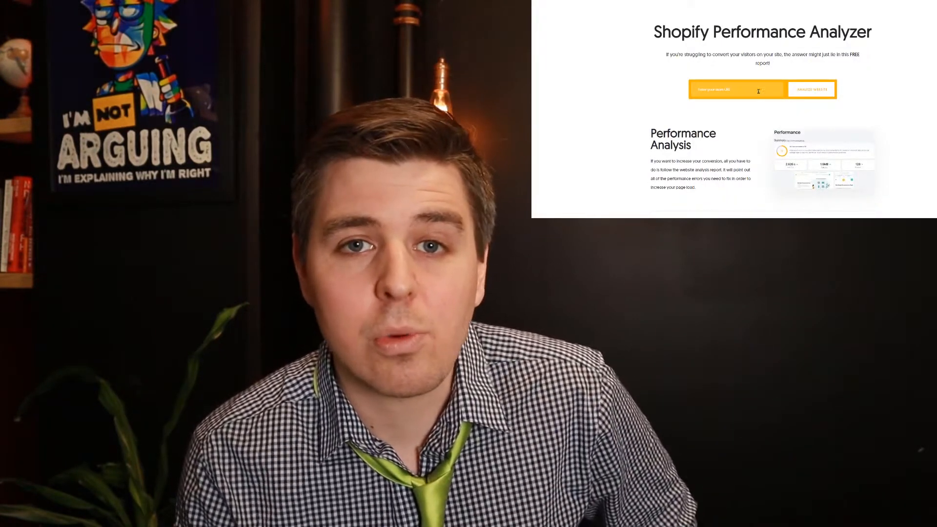
- Paste the store URL into the Shopify Performance Analyzer and run the website analysis
right_click(759, 92)
click(778, 123)
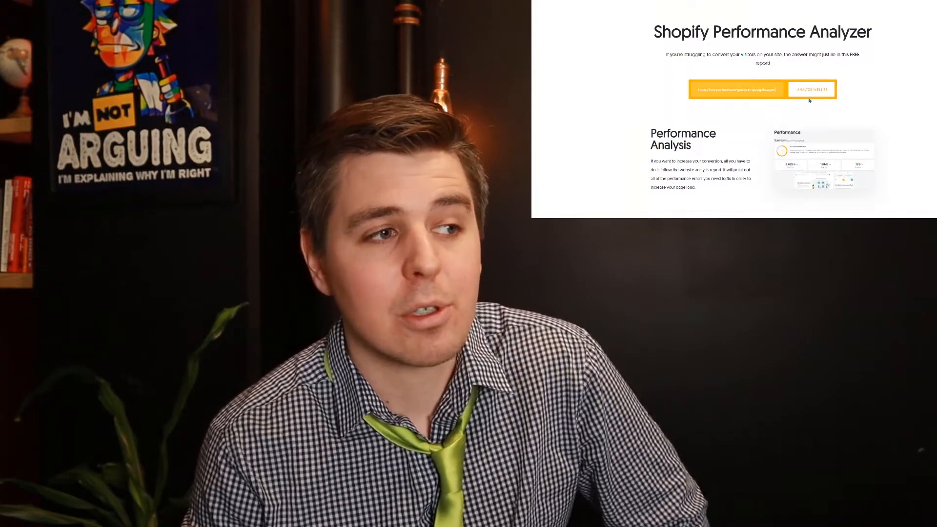
click(809, 96)
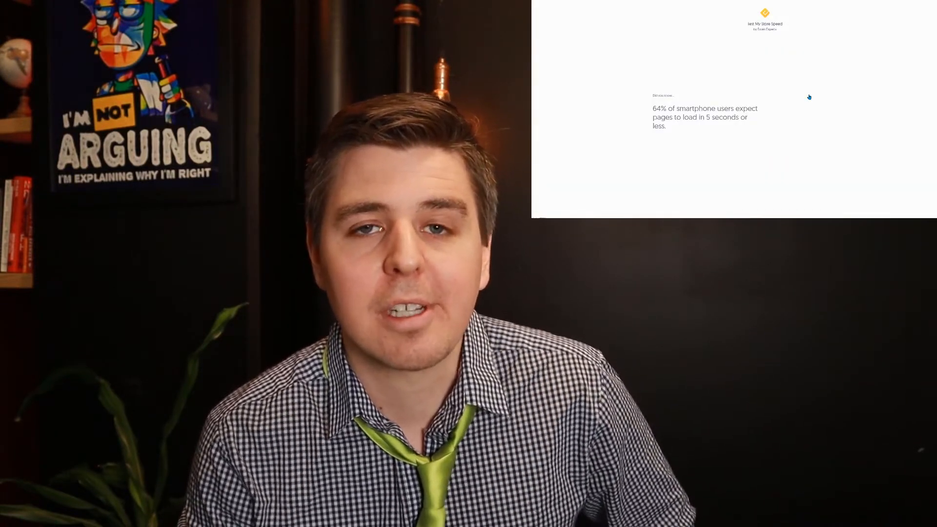